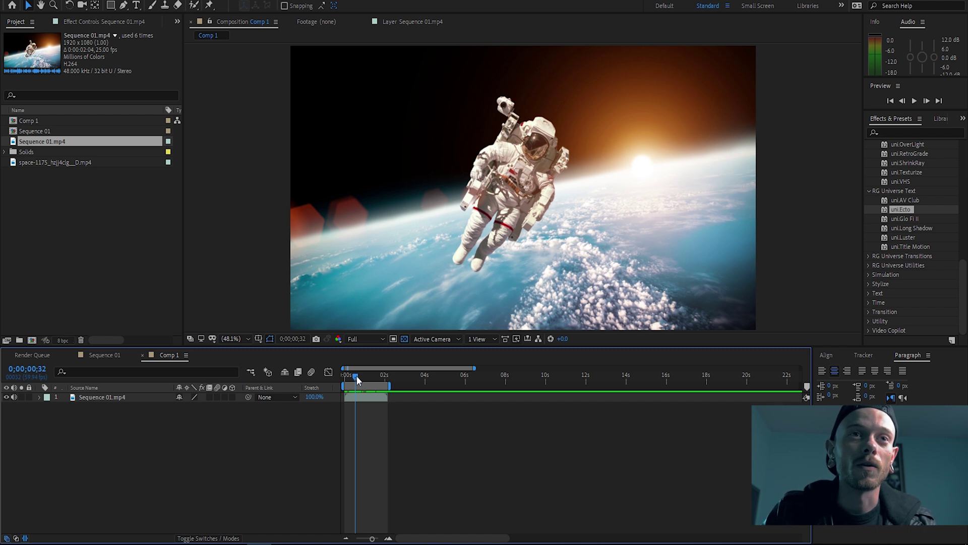
left_click_drag(356, 376, 388, 390)
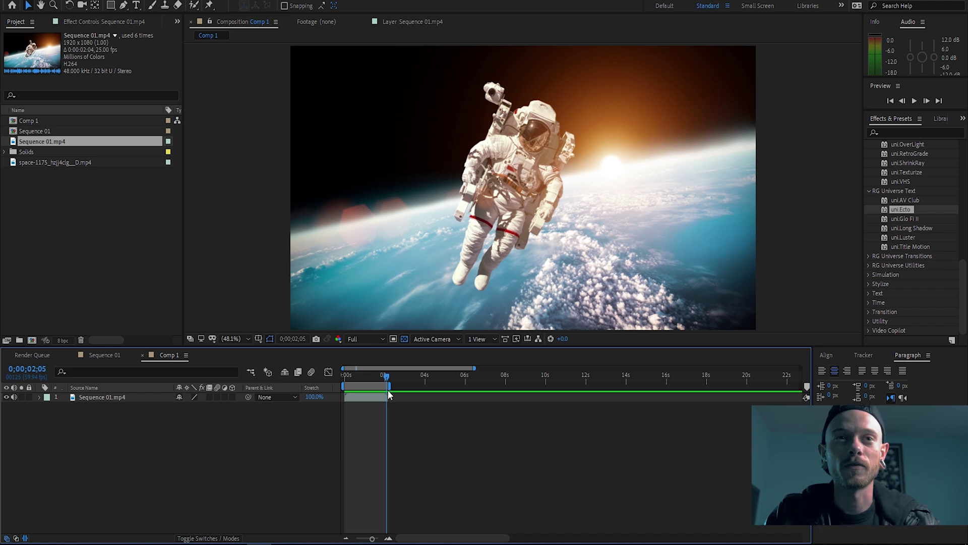
left_click_drag(388, 394, 379, 396)
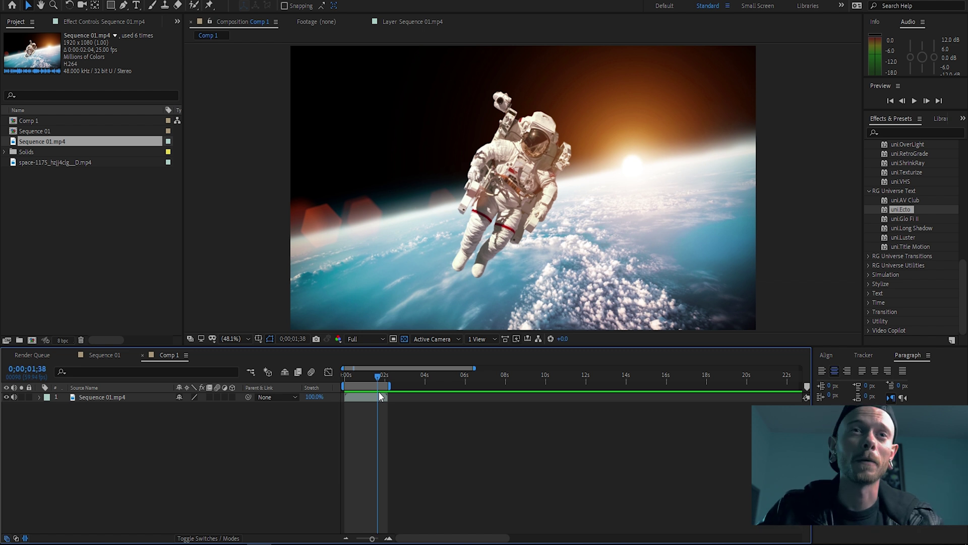
mouse_move(378, 376)
left_mouse_down()
mouse_move(346, 379)
mouse_move(377, 382)
left_mouse_up()
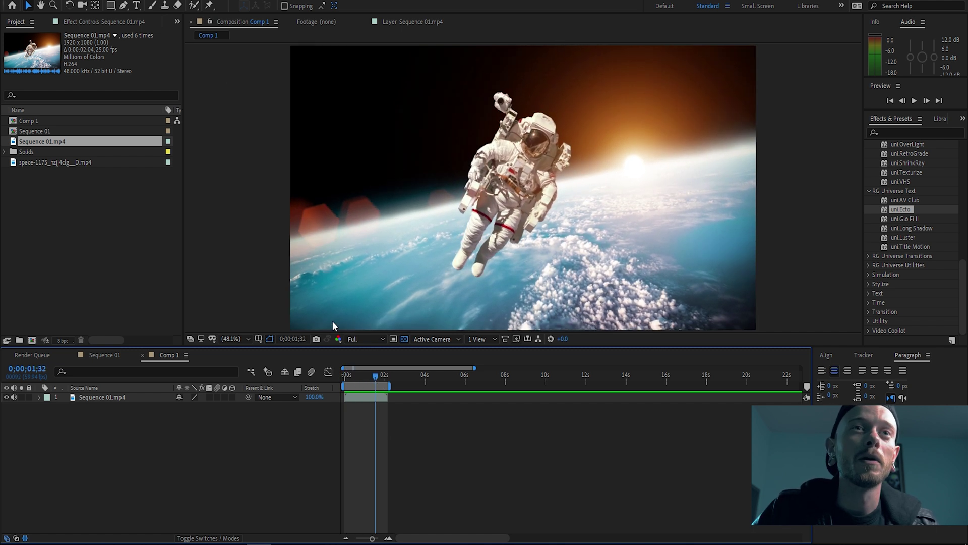
Step: Draw a trial Pen mask outline from the astronaut's foot up the leg toward the arm
left_click(364, 397)
left_click(124, 8)
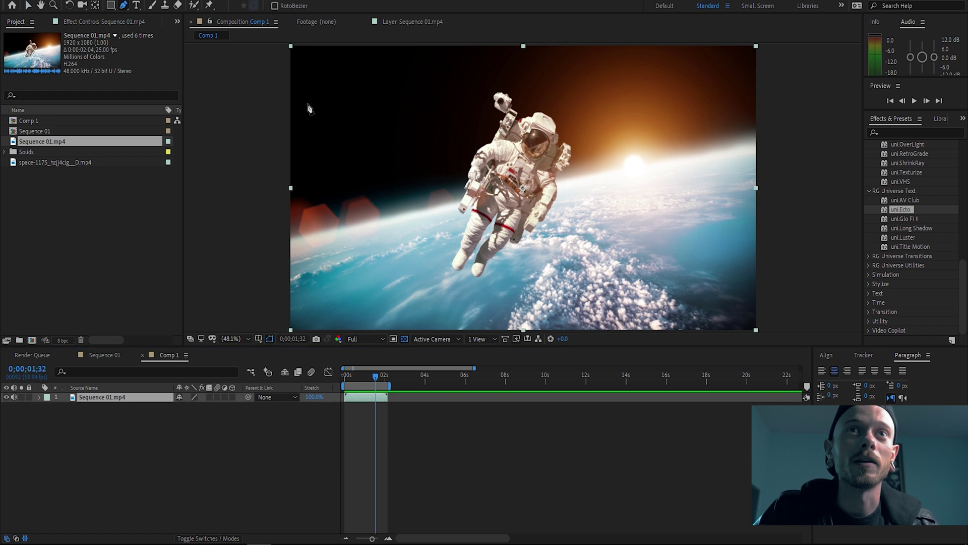
left_click(481, 274)
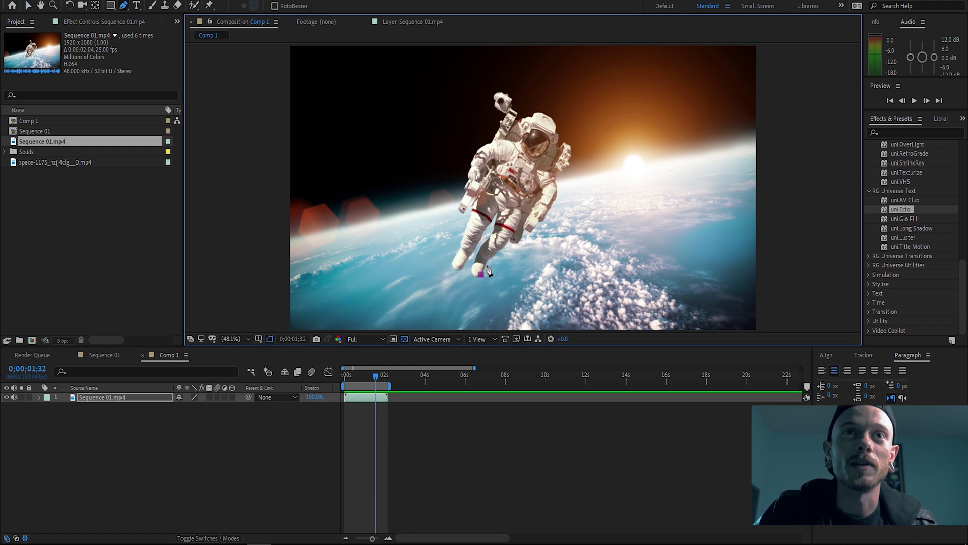
left_click_drag(491, 259, 509, 249)
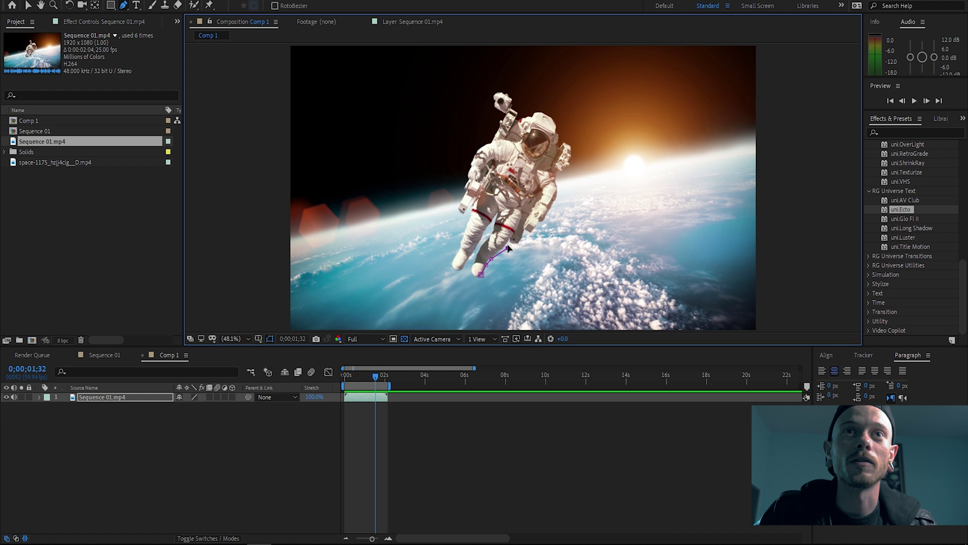
left_click(516, 242)
left_click(525, 237)
left_click(532, 228)
left_click(541, 222)
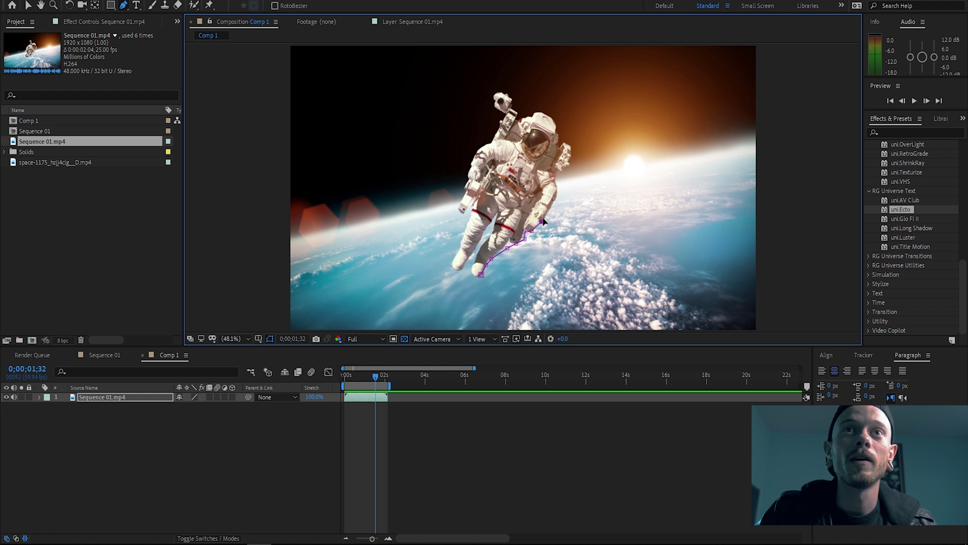
left_click(548, 209)
left_click(554, 192)
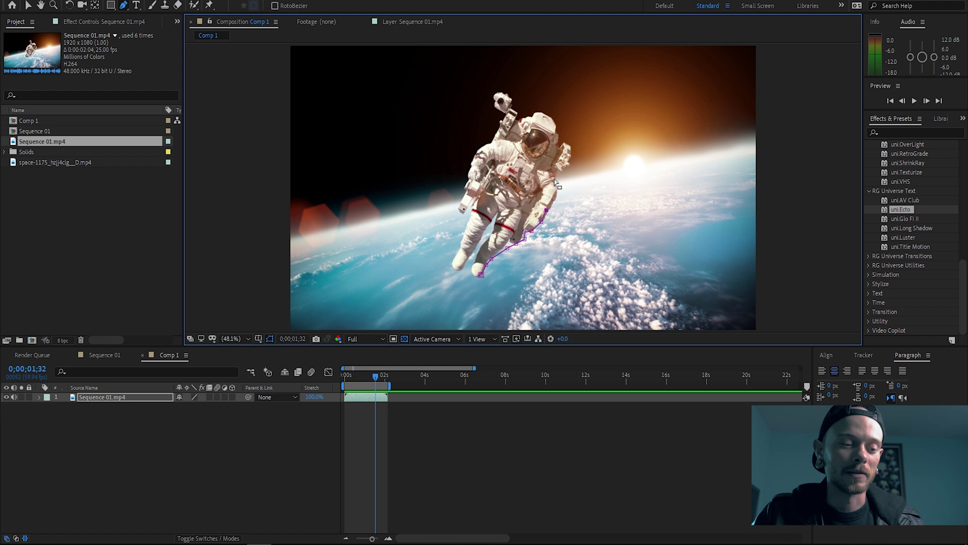
Step: Undo the trial mask points and switch to the Roto Brush tool
key("ctrl+z")
key("ctrl+z")
key("ctrl+z")
key("ctrl+z")
key("ctrl+z")
key("ctrl+z")
key("ctrl+z")
key("ctrl+z")
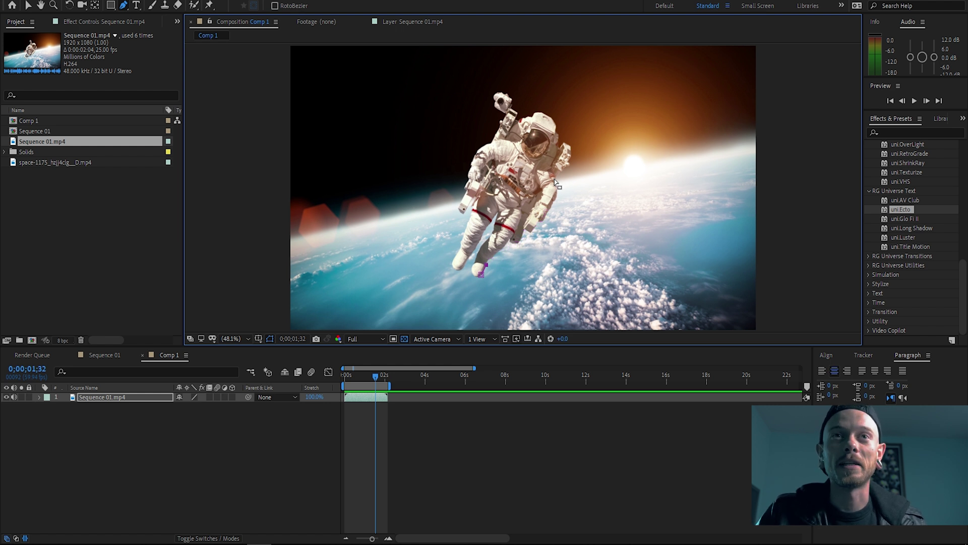
key("ctrl+z")
key("ctrl+z")
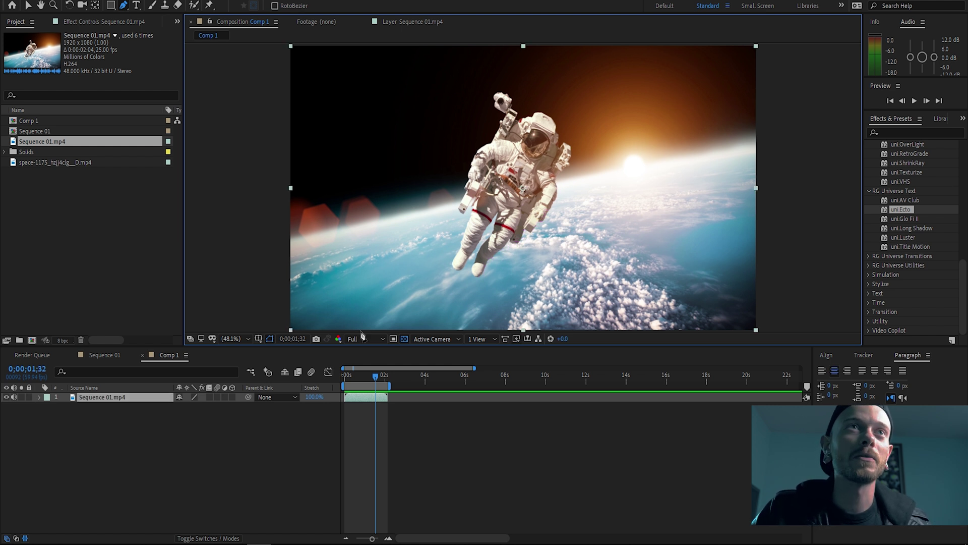
left_click(194, 6)
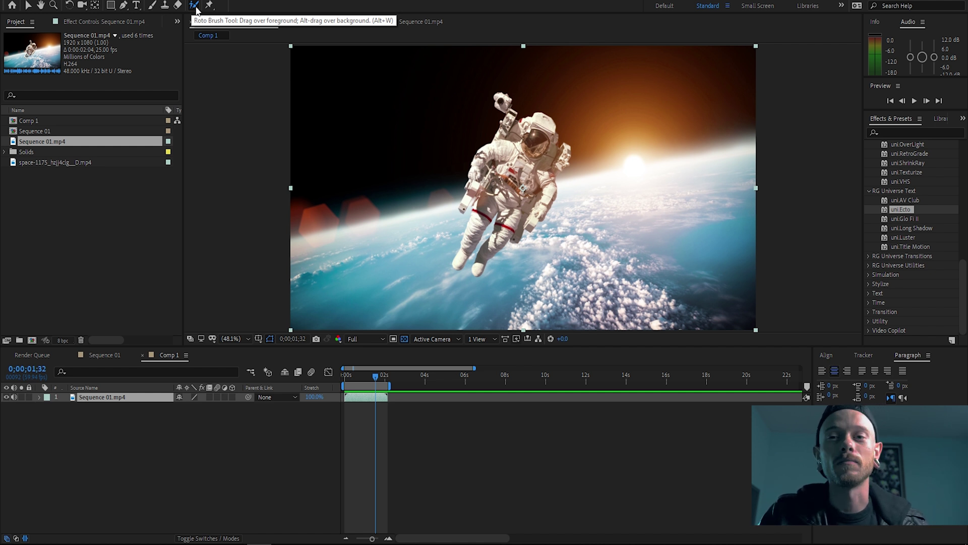
Step: Open Sequence 01.mp4 in the Layer panel and paint a Roto Brush foreground stroke over the helmet camera
left_click(196, 6)
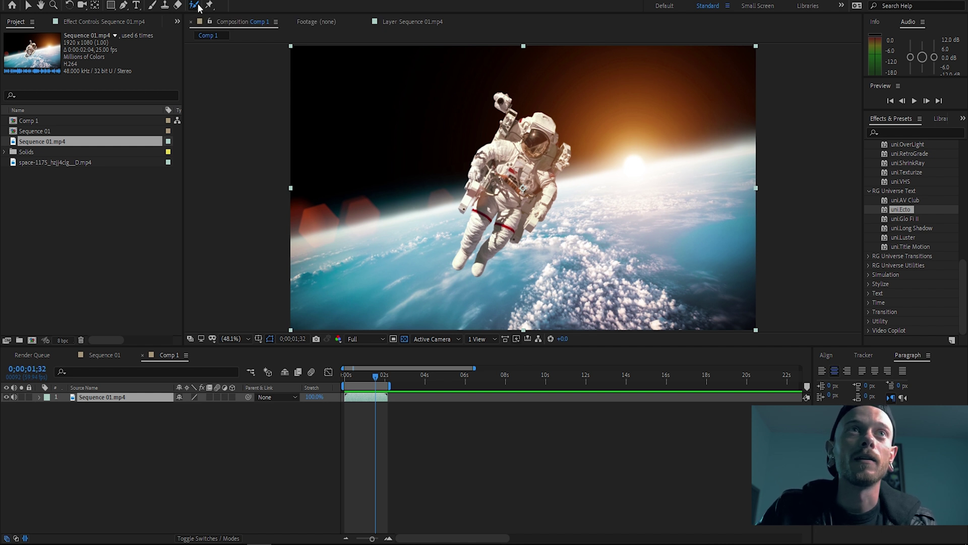
double_click(505, 184)
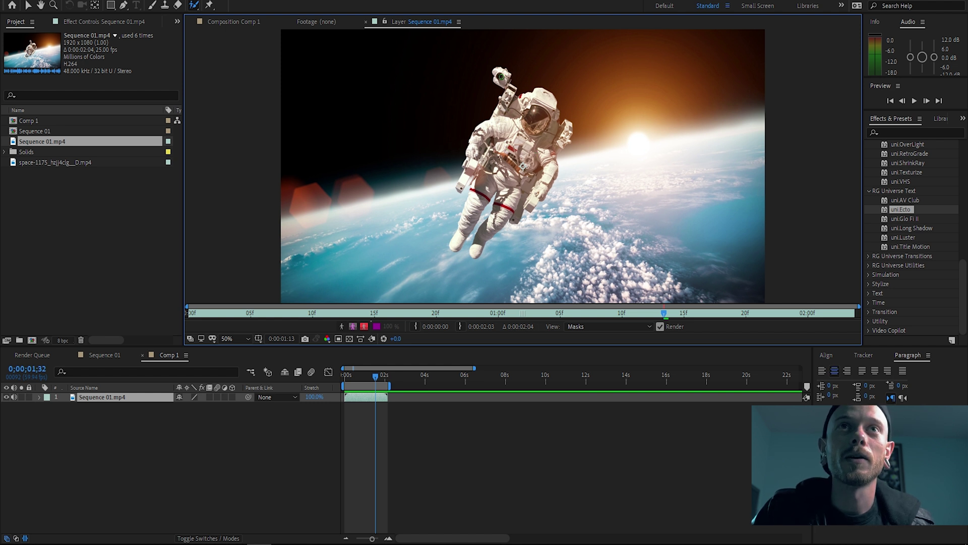
mouse_move(498, 75)
left_mouse_down()
mouse_move(516, 99)
mouse_move(543, 93)
mouse_move(567, 130)
mouse_move(535, 197)
mouse_move(530, 189)
mouse_move(519, 216)
mouse_move(508, 210)
mouse_move(478, 248)
mouse_move(499, 188)
mouse_move(457, 241)
mouse_move(485, 157)
mouse_move(460, 185)
mouse_move(507, 104)
left_mouse_up()
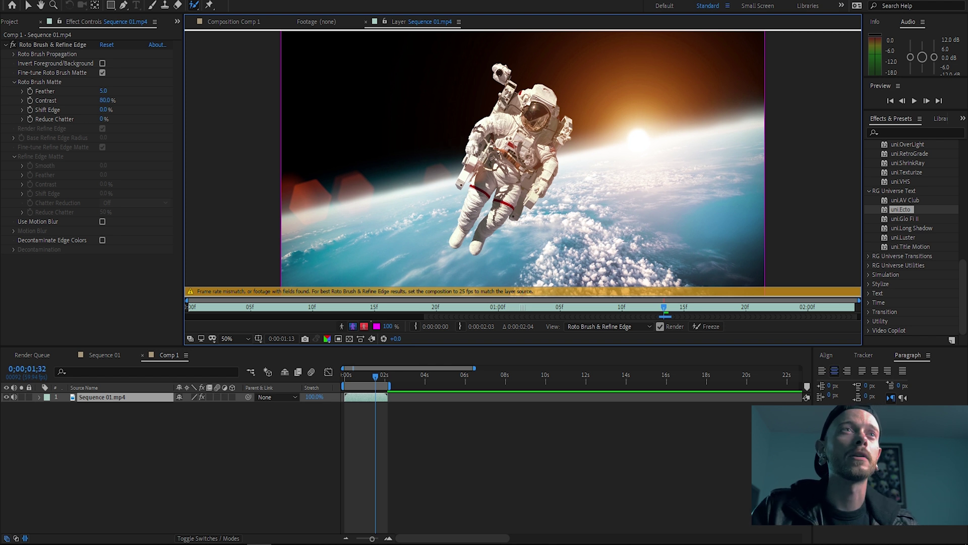
Step: Change Comp 1's frame rate from 59.94 to 25 fps in Composition Settings
left_click(56, 1)
left_click(94, 23)
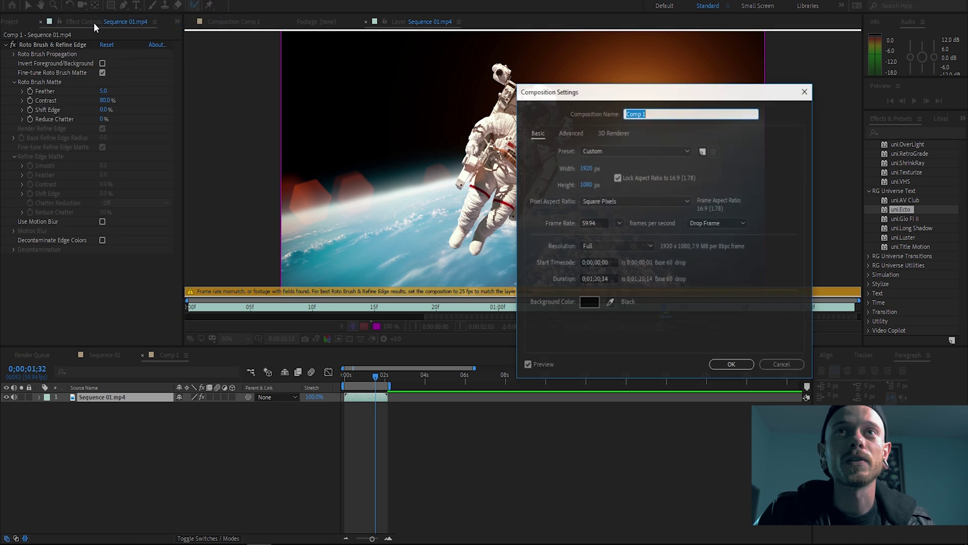
left_click(600, 222)
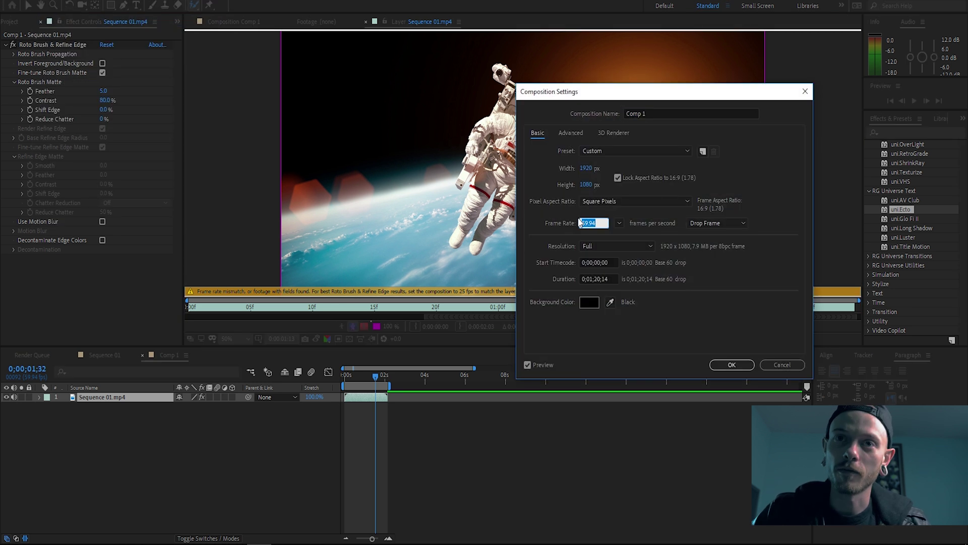
type("25")
left_click(646, 310)
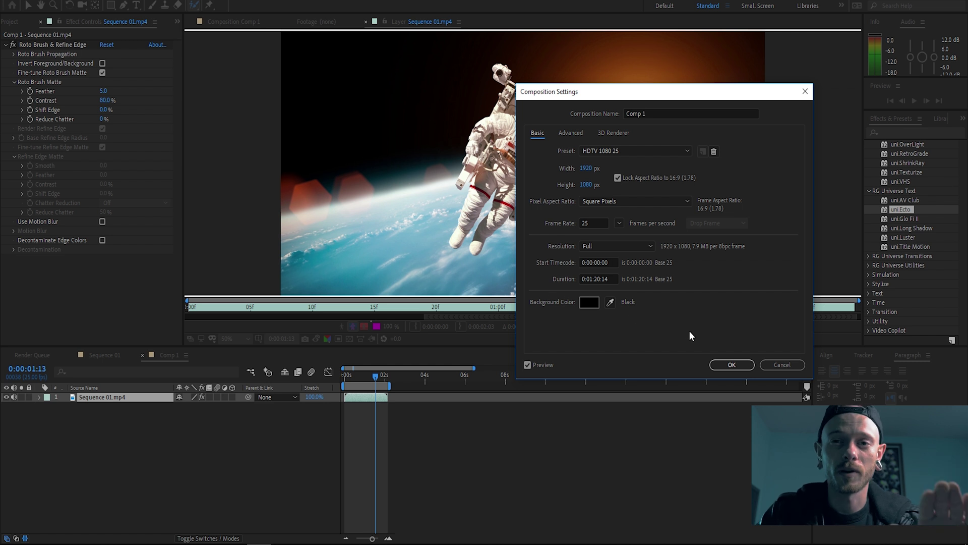
left_click(731, 364)
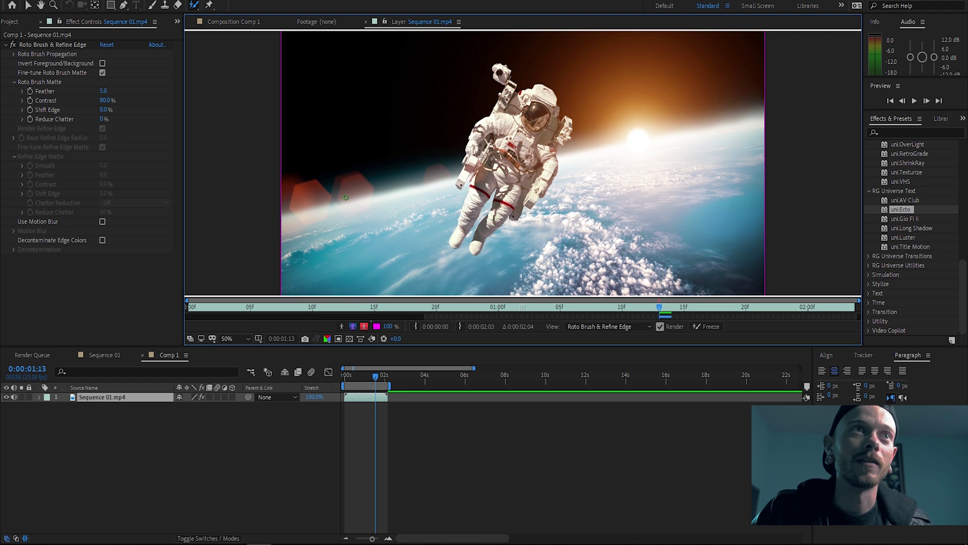
Step: Delete the old Roto Brush effect, then repaint hip-to-camera and backpack top, subtracting the stray leg area
left_click(73, 45)
key("Delete")
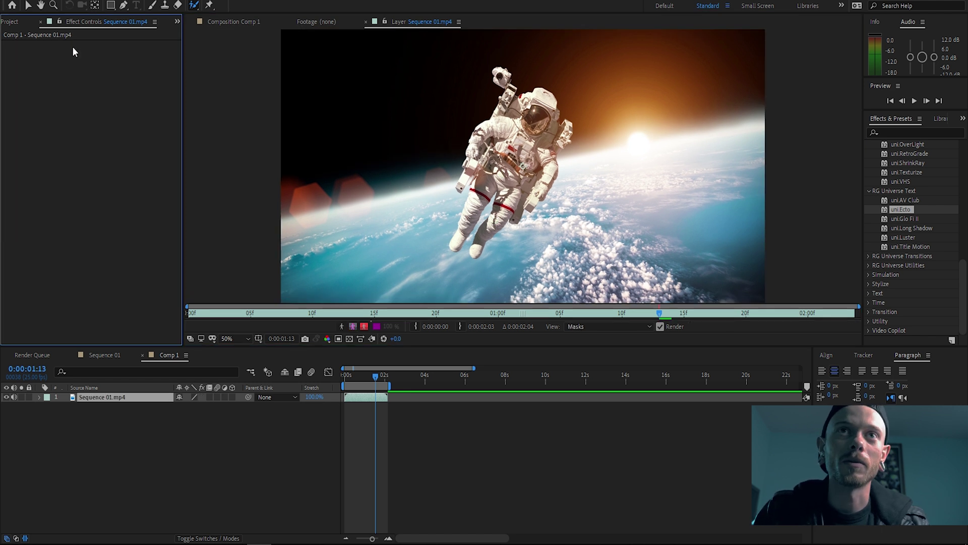
left_click(195, 6)
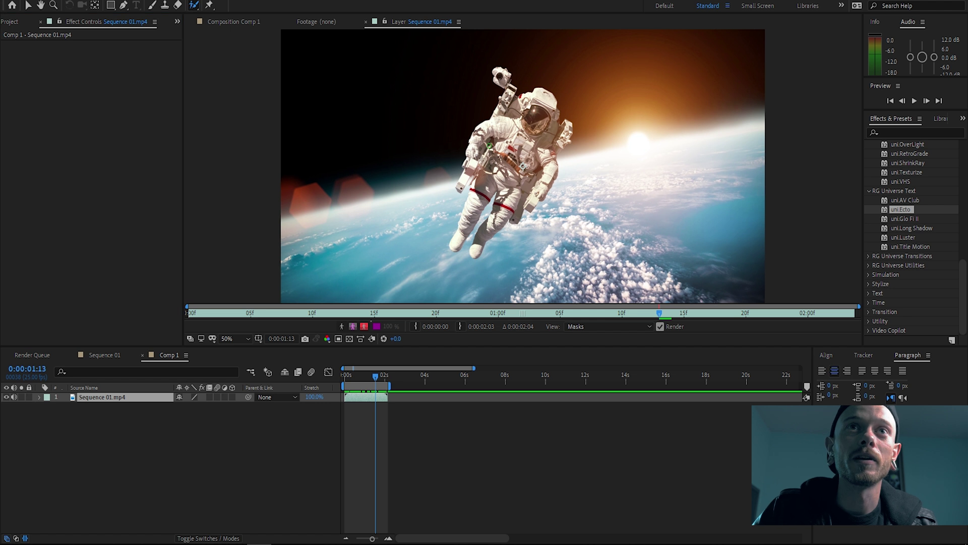
mouse_move(461, 184)
left_mouse_down()
mouse_move(508, 88)
mouse_move(500, 73)
mouse_move(512, 100)
mouse_move(541, 92)
mouse_move(567, 128)
mouse_move(516, 221)
mouse_move(507, 207)
mouse_move(475, 246)
mouse_move(501, 177)
mouse_move(456, 239)
mouse_move(482, 158)
mouse_move(462, 183)
left_mouse_up()
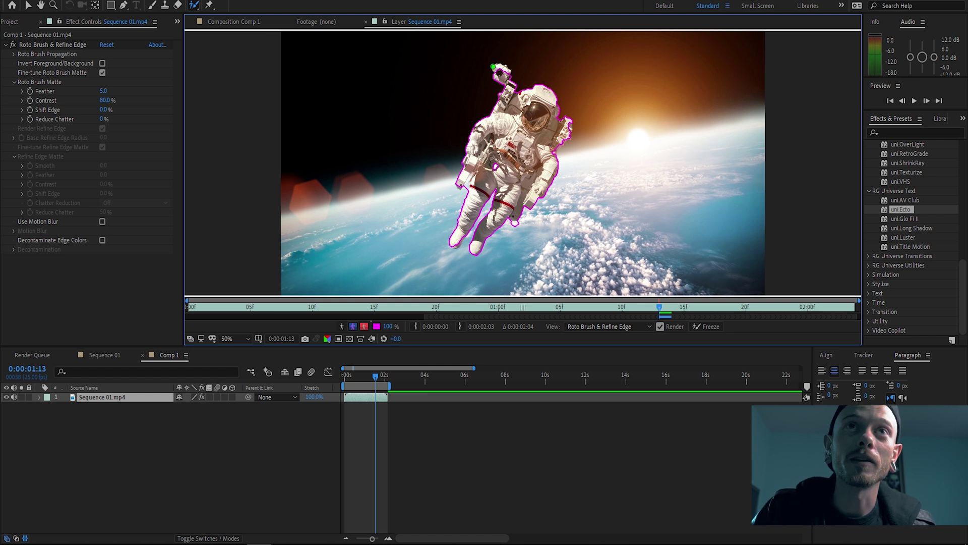
left_click_drag(508, 68, 508, 69)
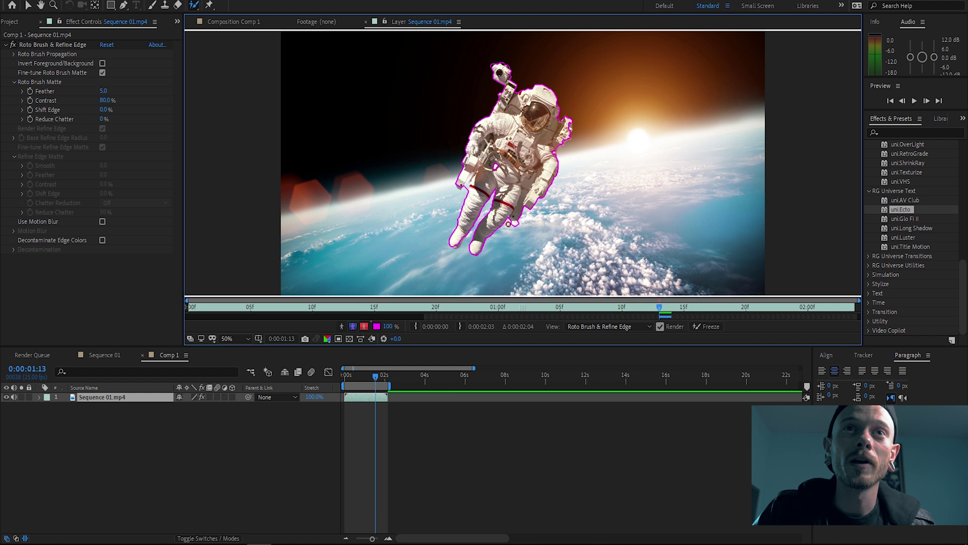
left_click_drag(523, 224, 522, 223)
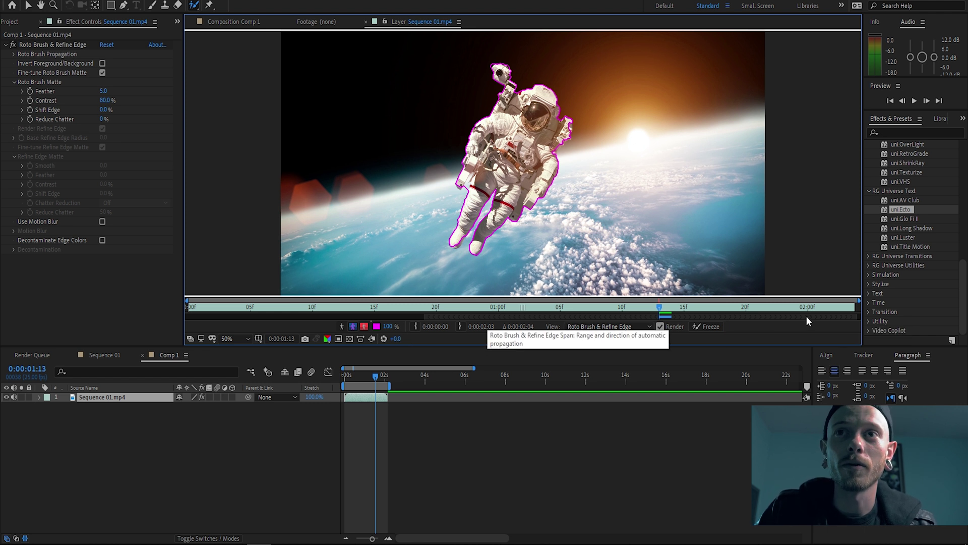
Step: Narrow both ends of the Roto Brush span and scrub back toward the clip start to propagate the matte
left_click_drag(853, 318, 753, 319)
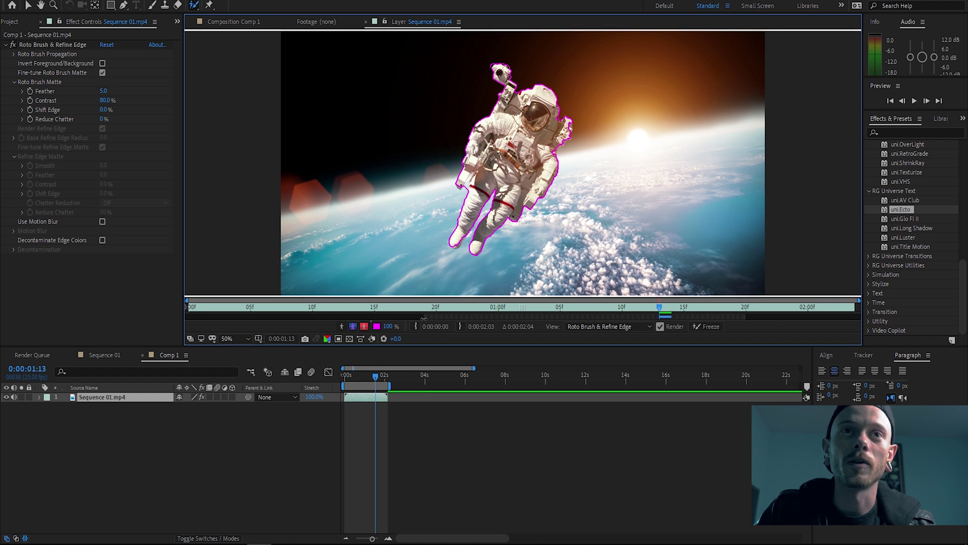
left_click_drag(421, 318, 443, 316)
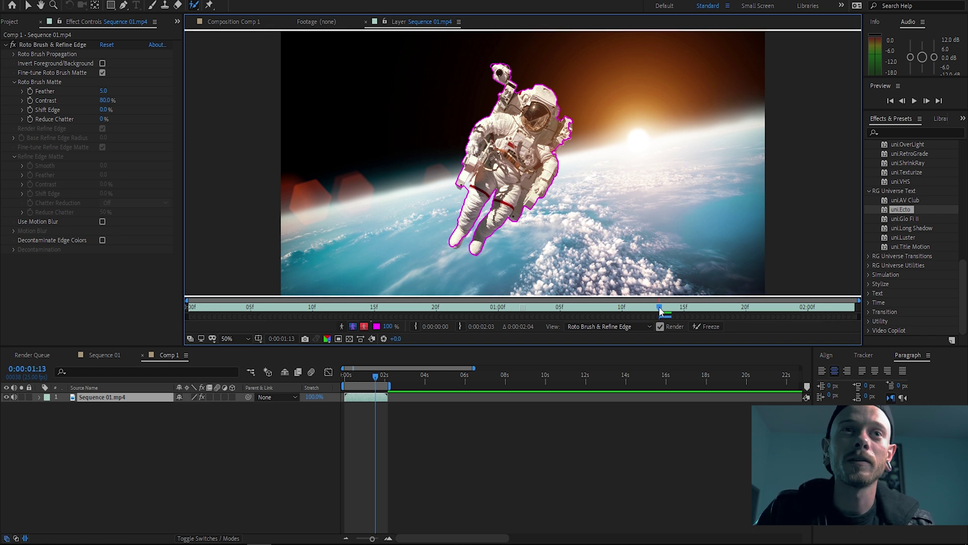
left_click_drag(375, 378, 365, 381)
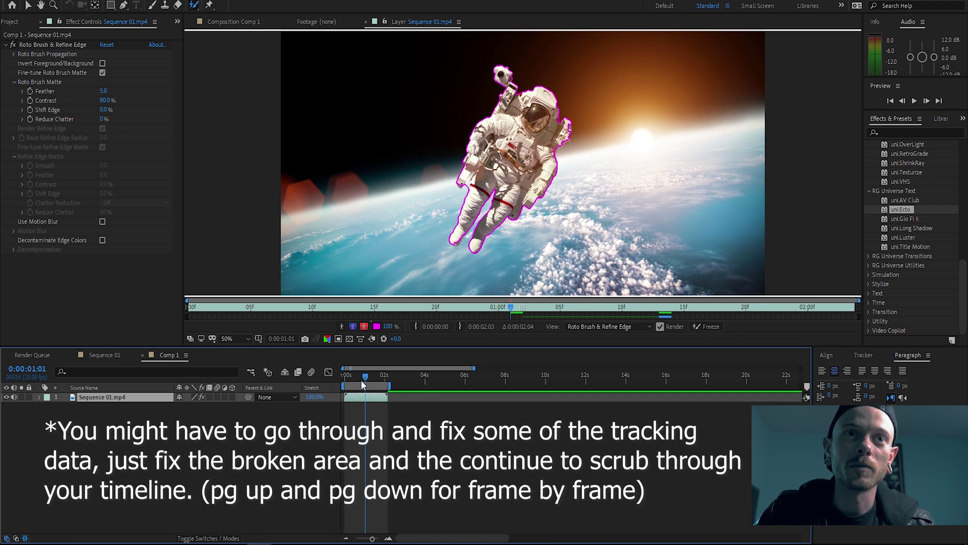
left_click_drag(361, 380, 355, 376)
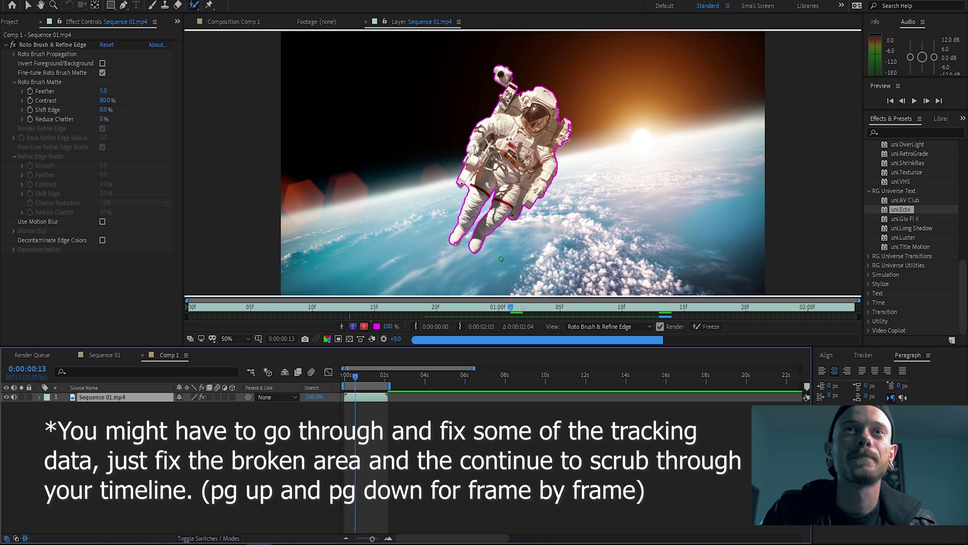
left_click_drag(356, 376, 347, 376)
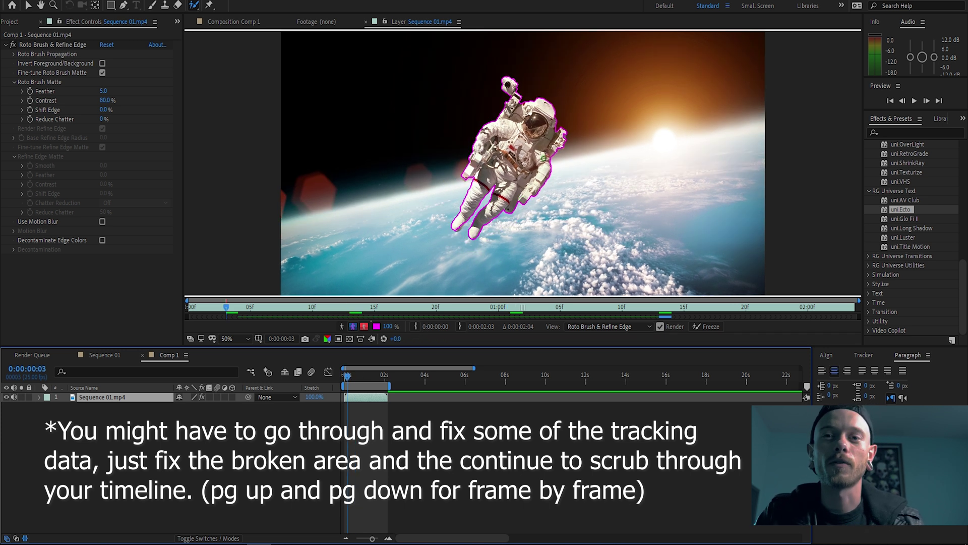
Step: Duplicate the astronaut layer in Comp 1 and turn off Roto Brush on the lower copy
left_click(232, 21)
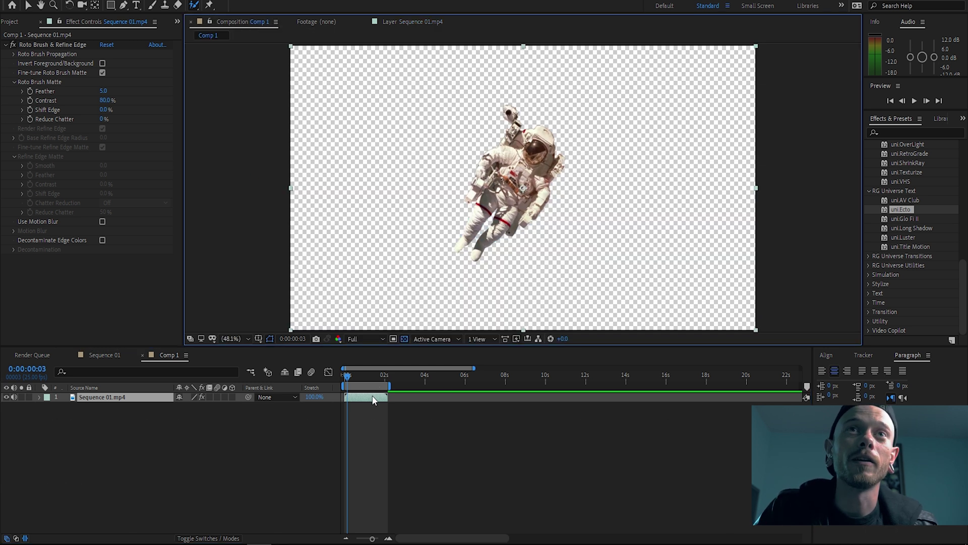
left_click(372, 395)
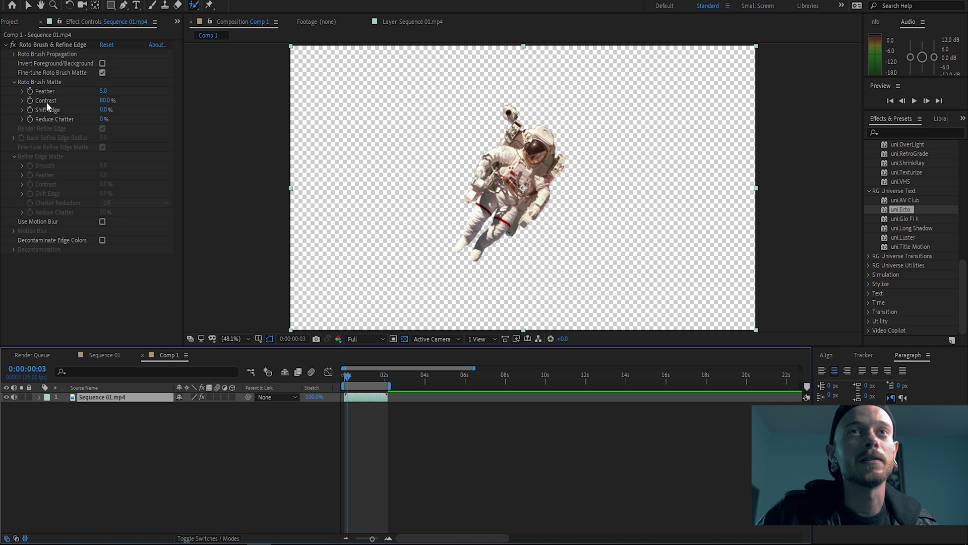
key("ctrl+d")
left_click(355, 405)
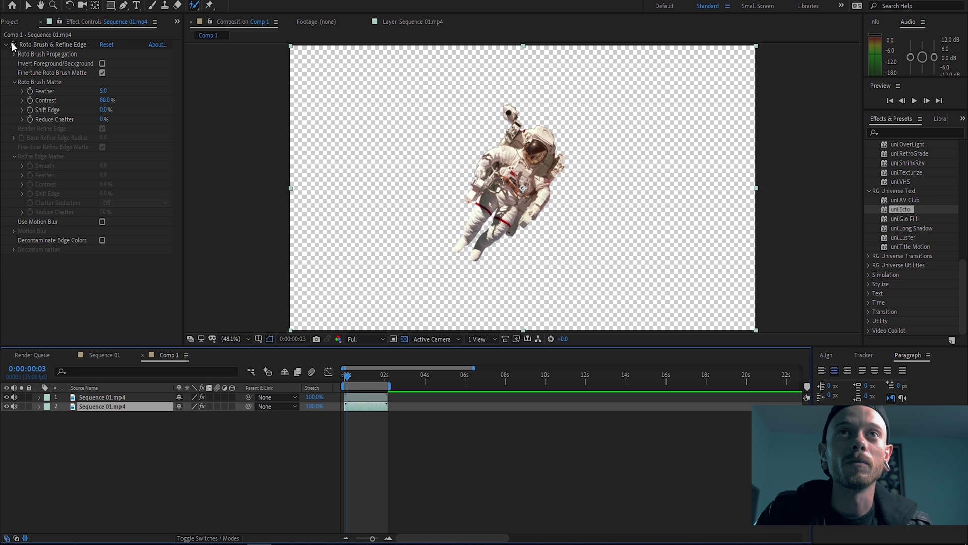
left_click(11, 43)
left_click(350, 405)
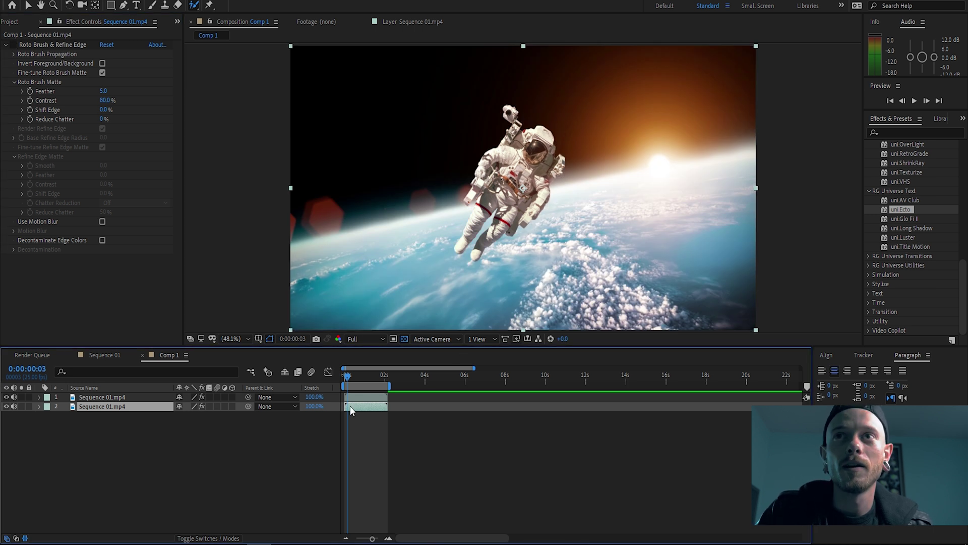
Step: Apply Color Balance (HLS) to the lower copy with Saturation at -100
left_click(913, 133)
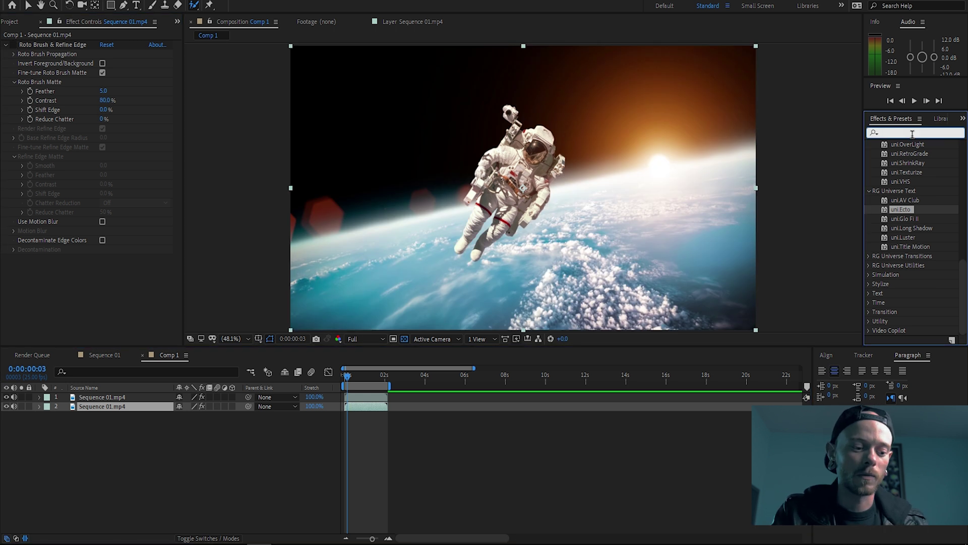
type("hls")
left_click_drag(931, 152, 377, 406)
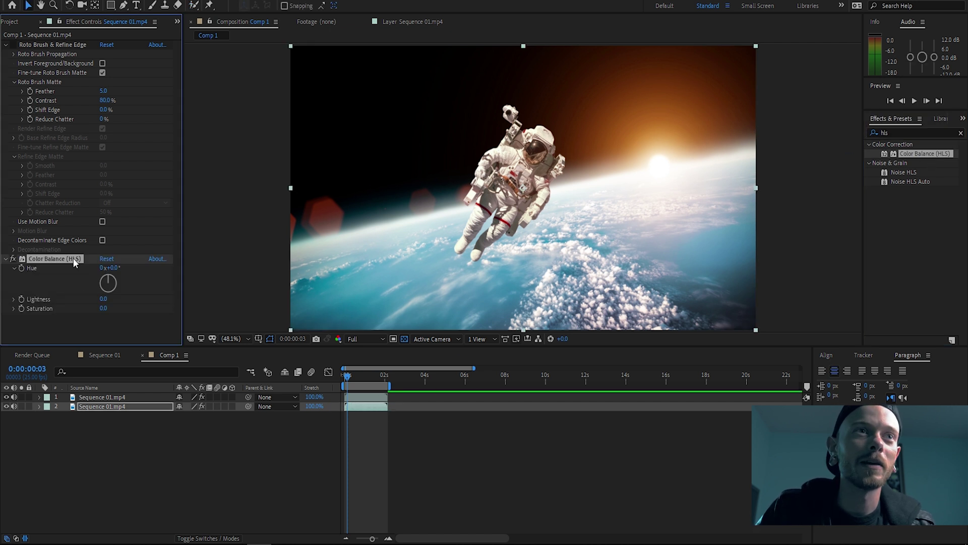
left_click_drag(98, 308, 15, 316)
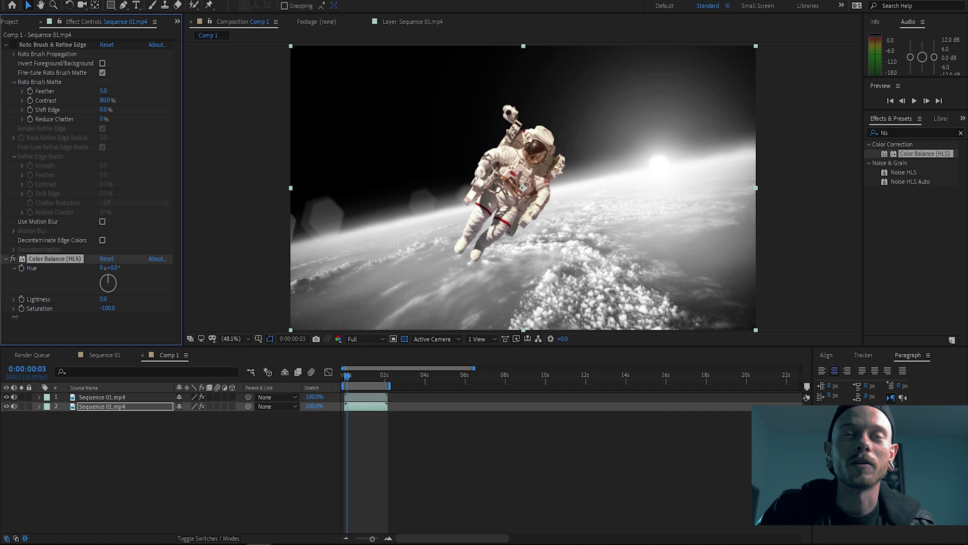
left_click_drag(348, 375, 363, 377)
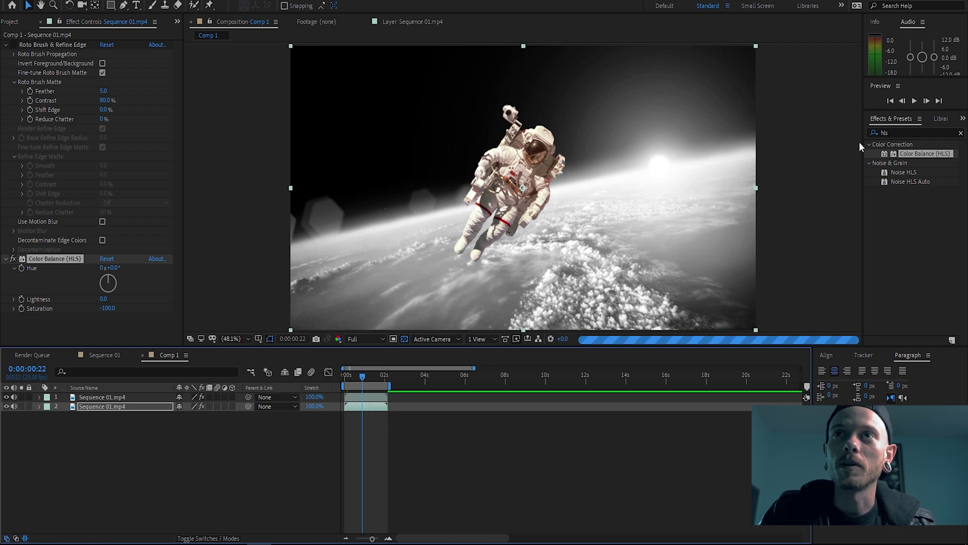
Step: Type the title 'Space Sawag' on two lines in a paragraph text box
left_click(136, 5)
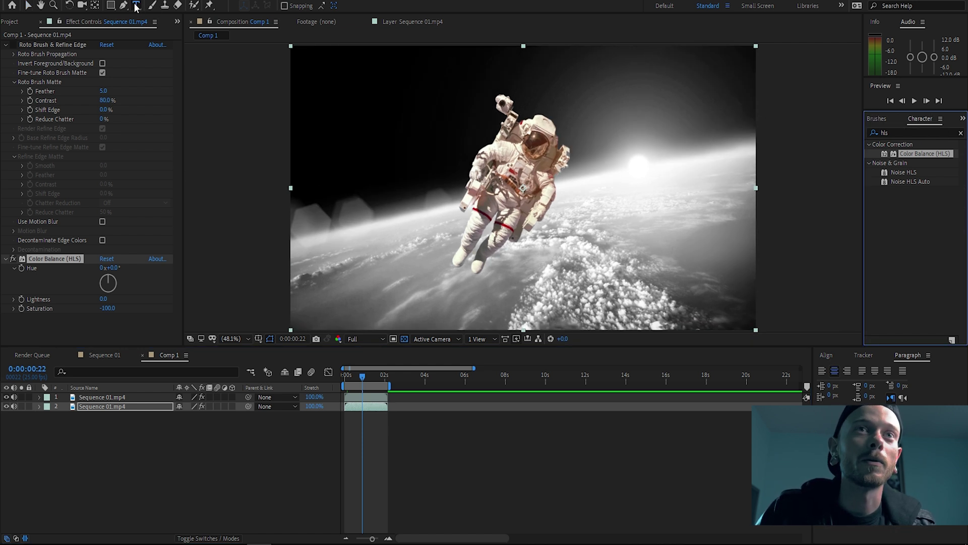
left_click_drag(309, 137, 623, 251)
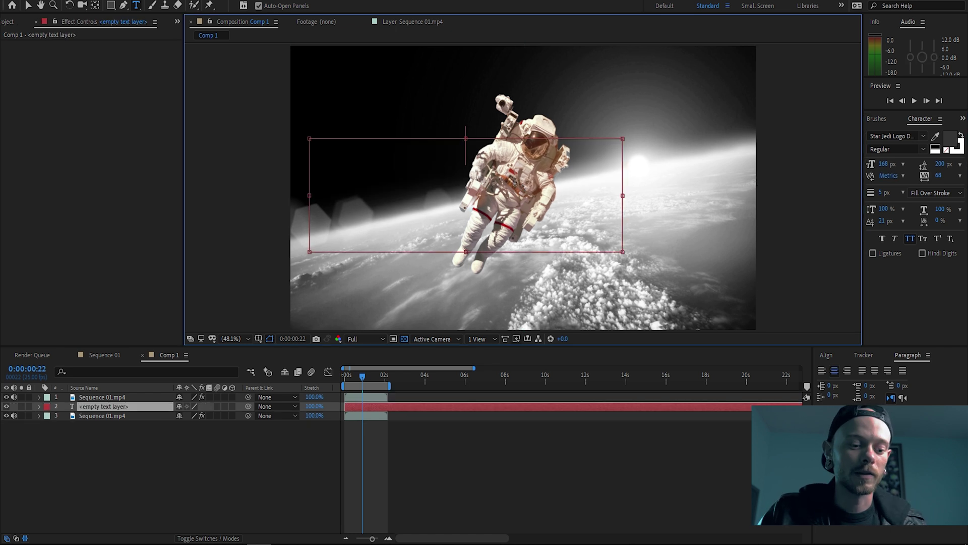
type("Spac")
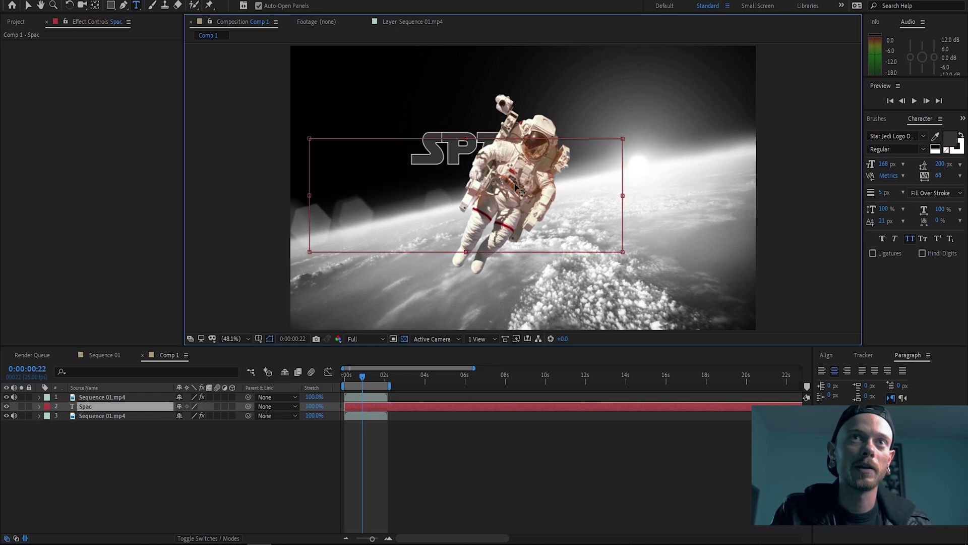
type("e Sawag")
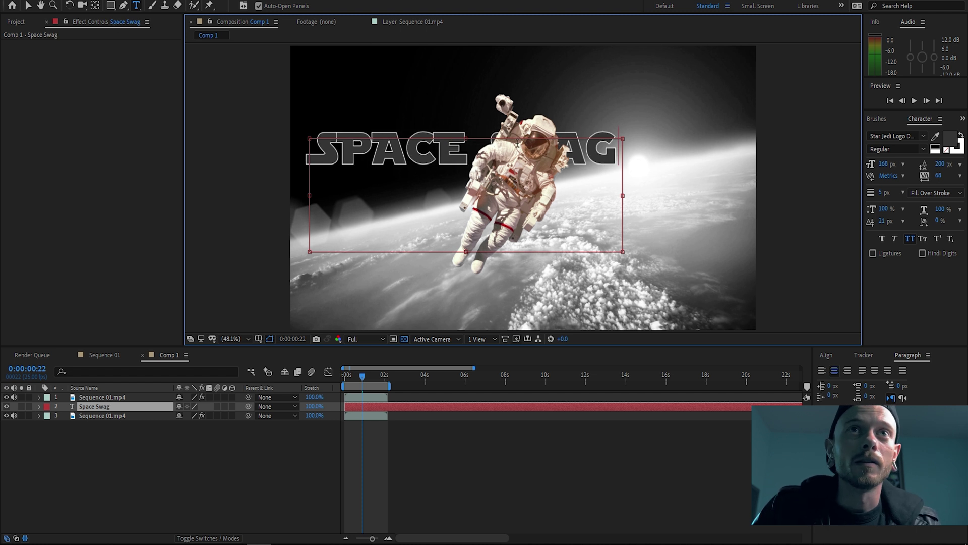
key("Return")
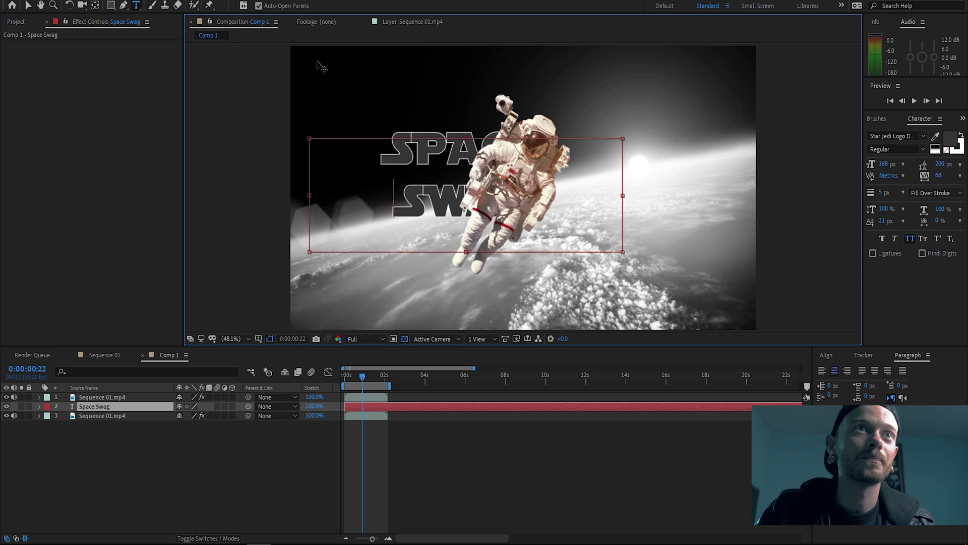
left_click(29, 6)
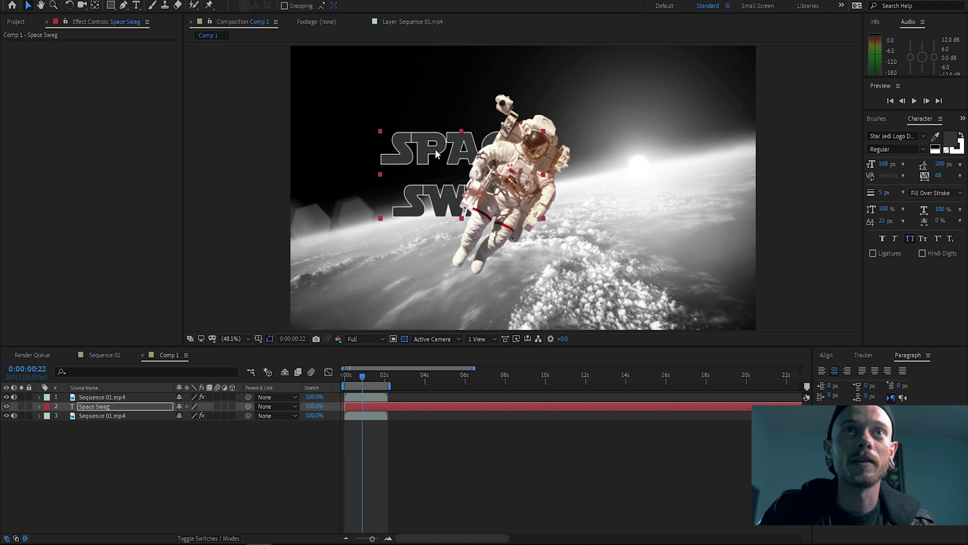
Step: Place the title at the upper left, layered between the cut-out astronaut and the grey copy
left_click_drag(437, 154, 358, 158)
left_click_drag(139, 405, 138, 395)
left_click_drag(425, 162, 530, 187)
left_click_drag(144, 396, 143, 409)
left_click_drag(431, 178, 349, 150)
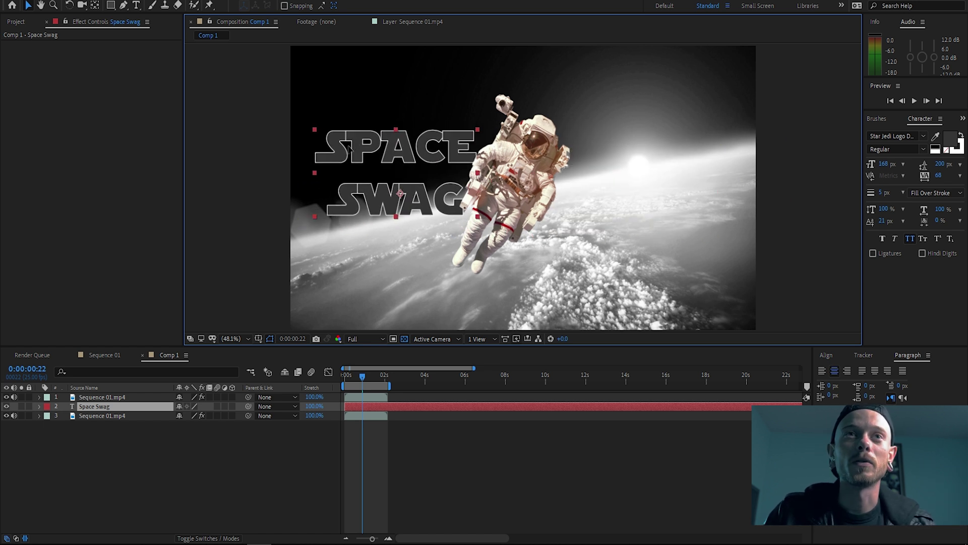